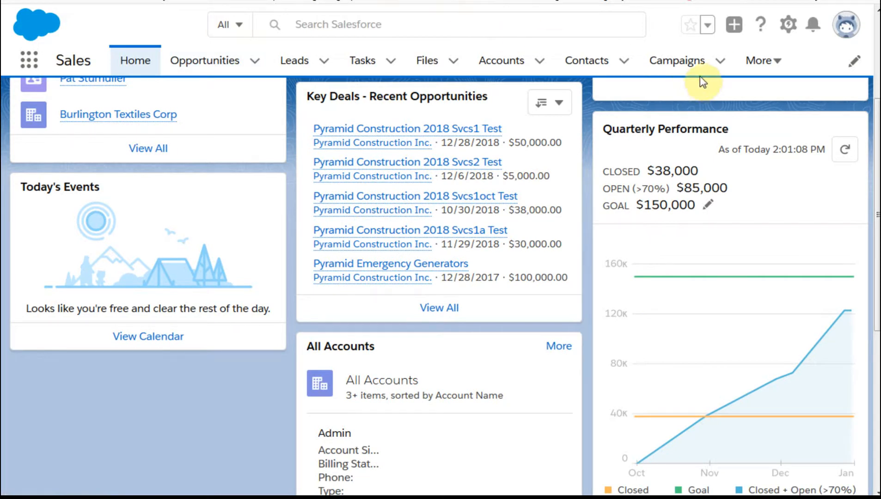
Create a new report using the Opportunities report type from the Opportunities category.
{"action": "left_click", "coordinate": [758, 60]}
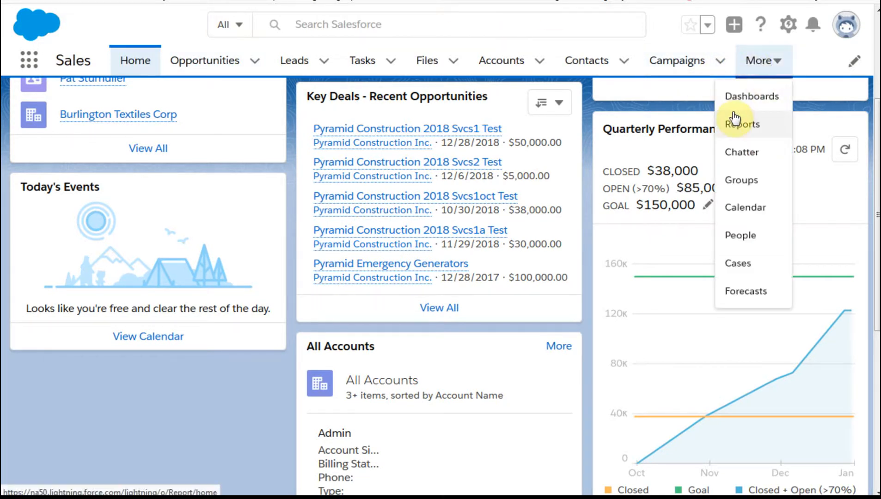
{"action": "left_click", "coordinate": [754, 125]}
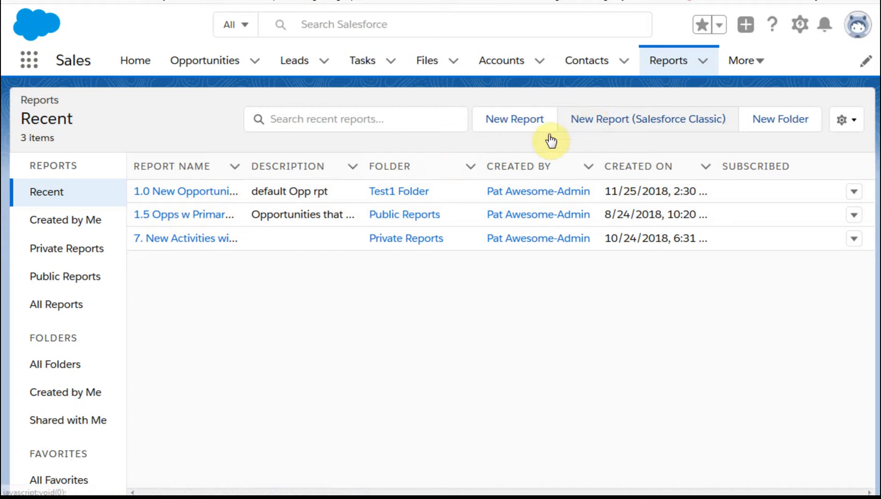
{"action": "left_click", "coordinate": [516, 121]}
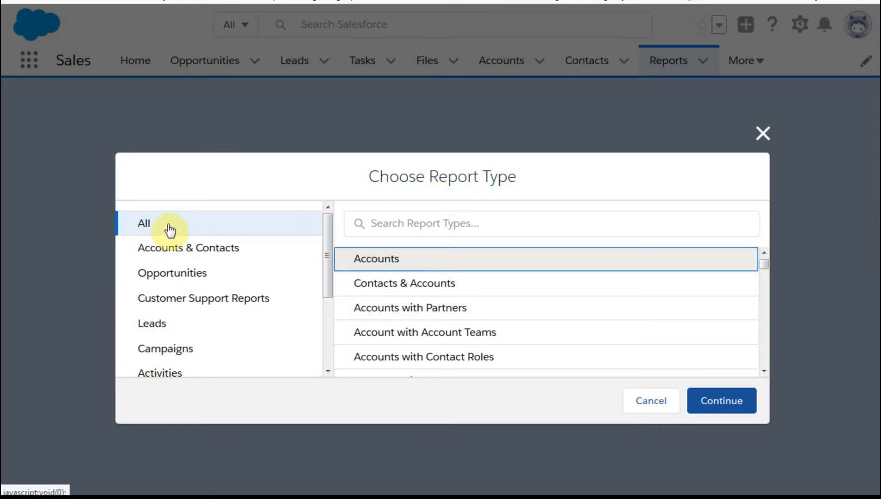
{"action": "left_click", "coordinate": [178, 277]}
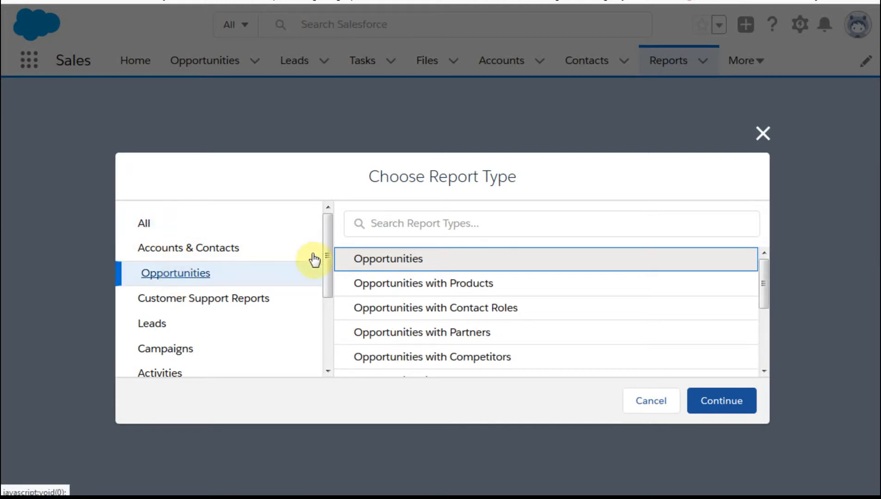
{"action": "scroll", "coordinate": [668, 288], "scroll_direction": "down", "scroll_amount": 1}
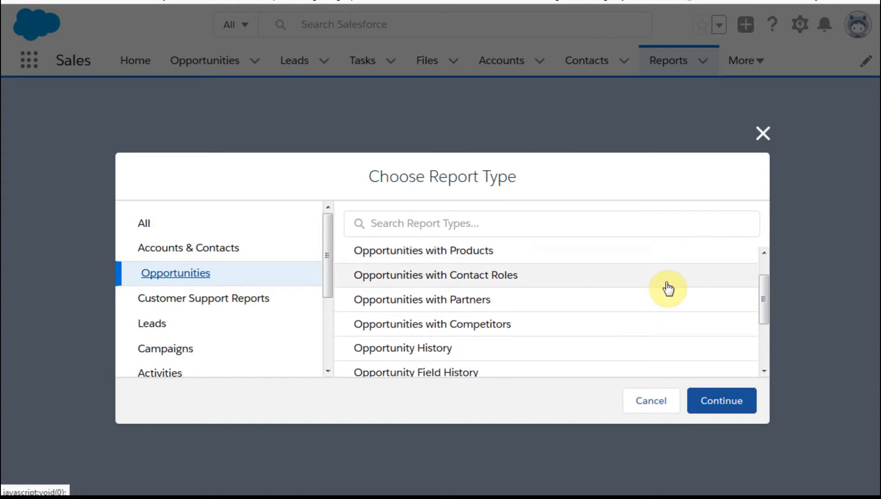
{"action": "scroll", "coordinate": [668, 288], "scroll_direction": "up", "scroll_amount": 1}
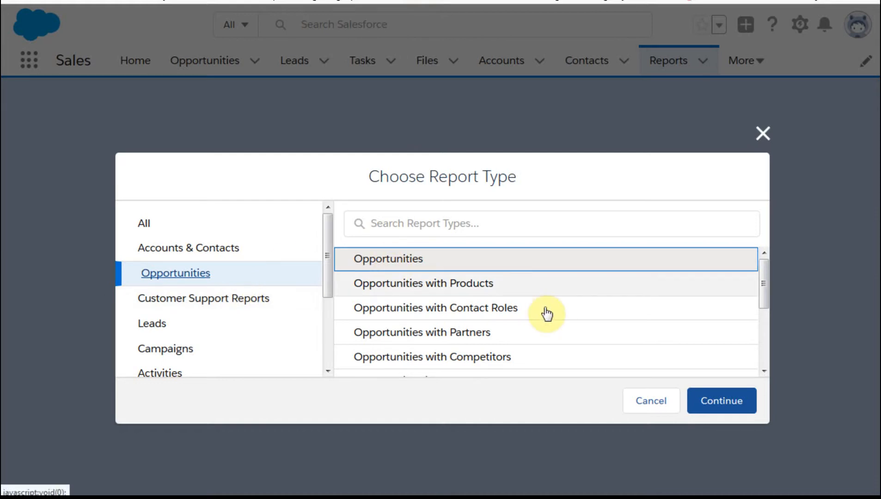
{"action": "left_click", "coordinate": [732, 404]}
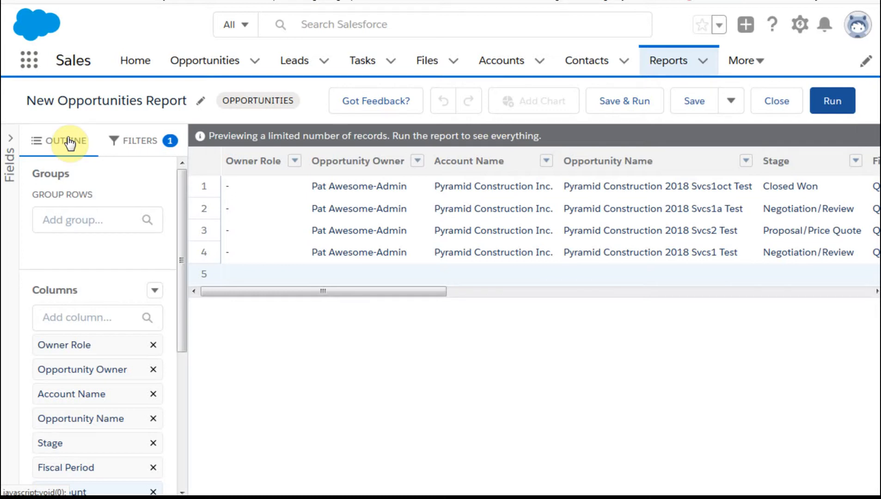
Group the report rows by Close Month.
{"action": "left_click", "coordinate": [75, 220]}
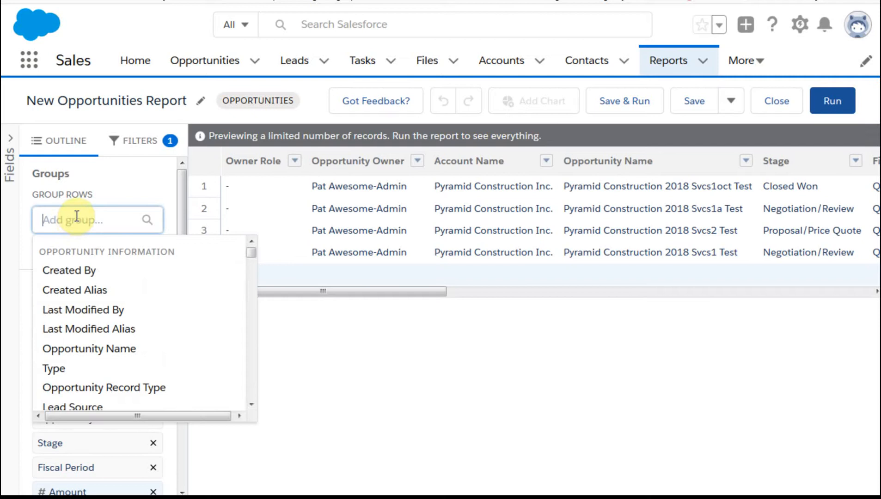
{"action": "type", "text": "cl"}
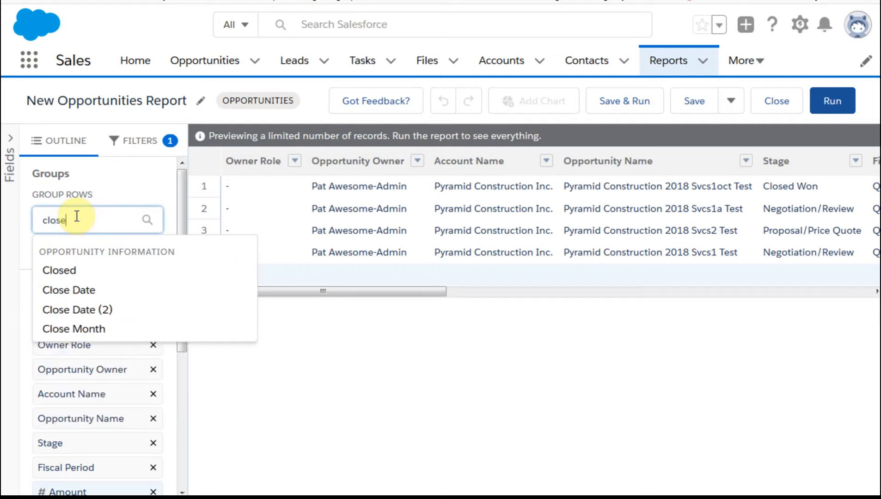
{"action": "type", "text": "ose"}
{"action": "left_click", "coordinate": [87, 330]}
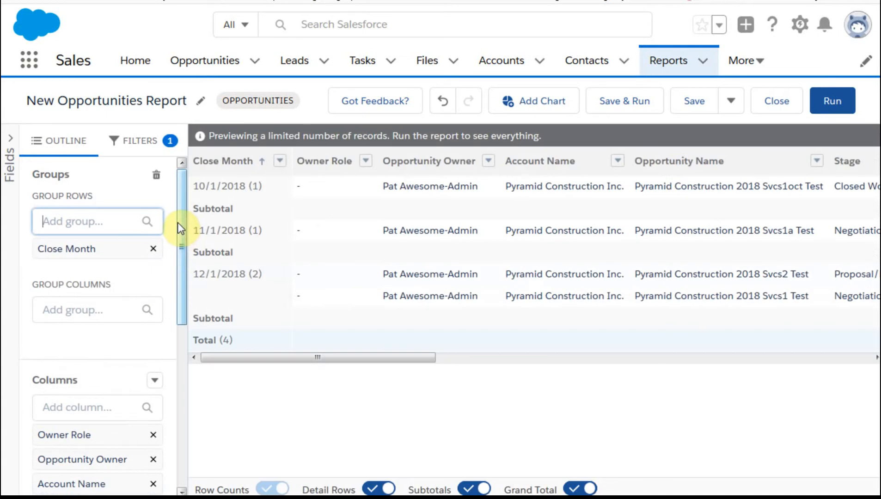
Summarize the Amount column by Sum.
{"action": "left_click", "coordinate": [181, 214]}
{"action": "left_click_drag", "start_coordinate": [181, 214], "coordinate": [191, 304]}
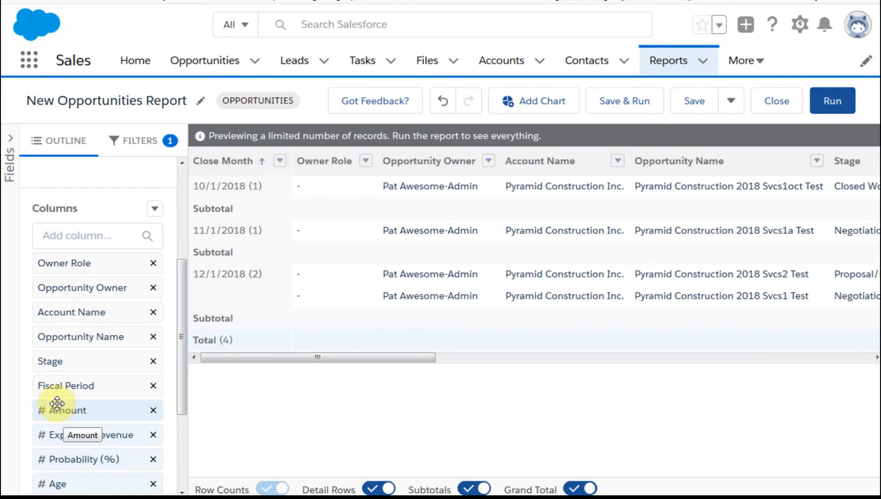
{"action": "left_click", "coordinate": [84, 406]}
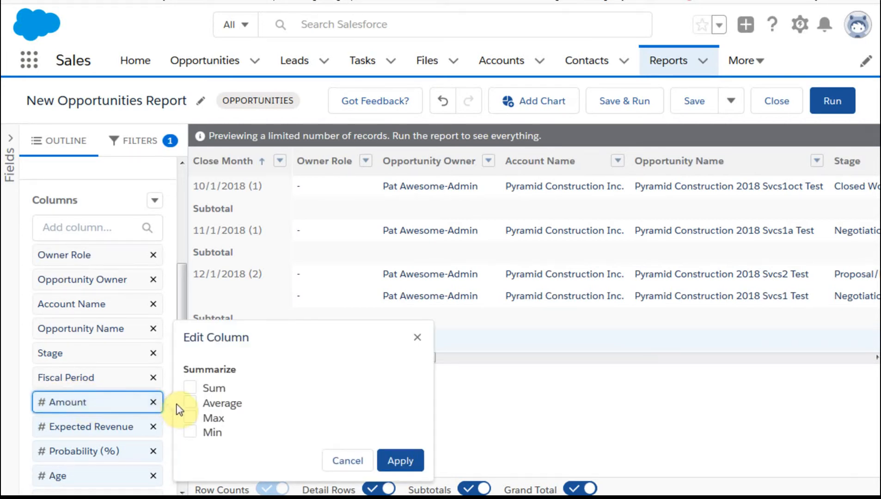
{"action": "left_click", "coordinate": [190, 388]}
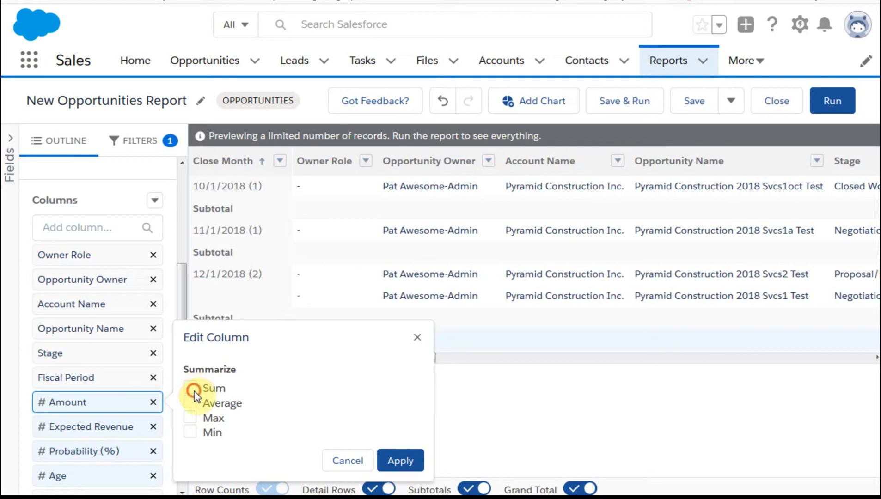
{"action": "left_click", "coordinate": [400, 462]}
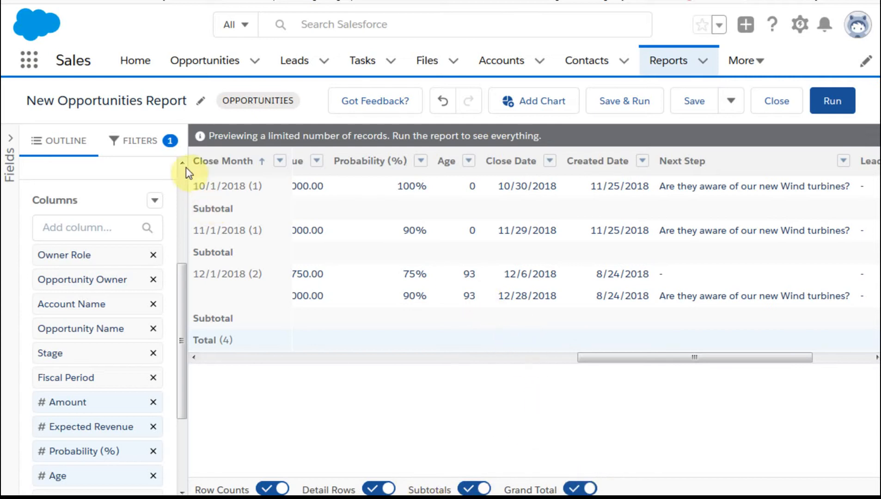
Review the report's filters and the list of all available fields.
{"action": "left_click", "coordinate": [128, 142]}
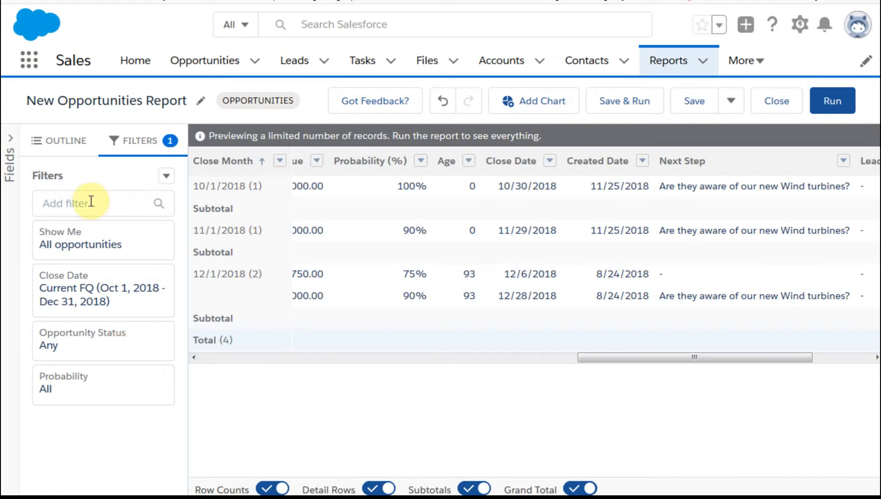
{"action": "left_click", "coordinate": [10, 140]}
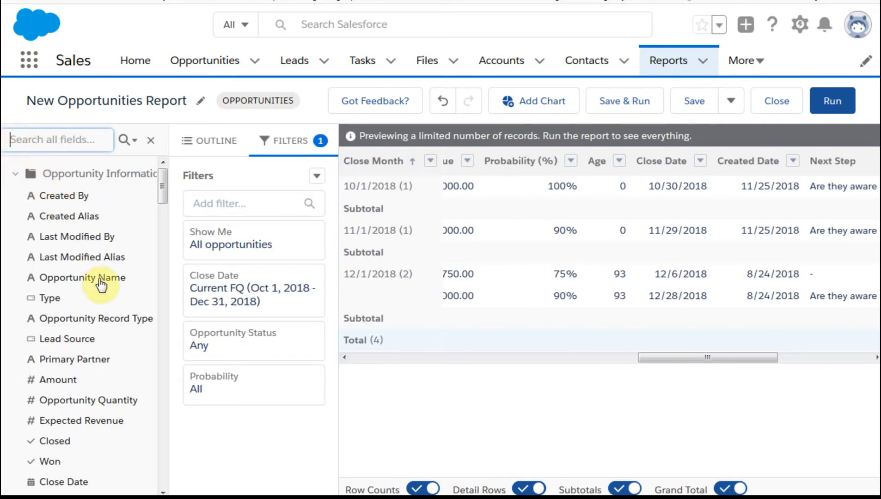
{"action": "left_click", "coordinate": [160, 190]}
{"action": "left_click_drag", "start_coordinate": [160, 190], "coordinate": [170, 165]}
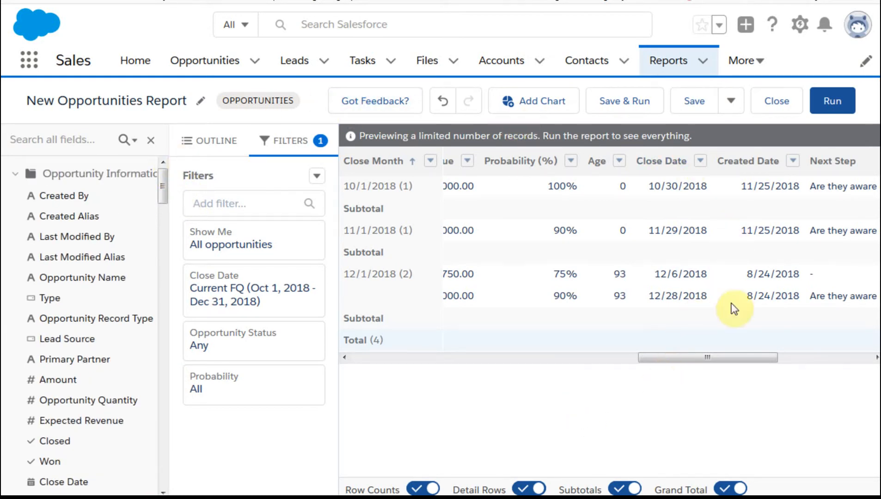
Add a chart to the report and display it as a Line chart.
{"action": "left_click", "coordinate": [521, 104]}
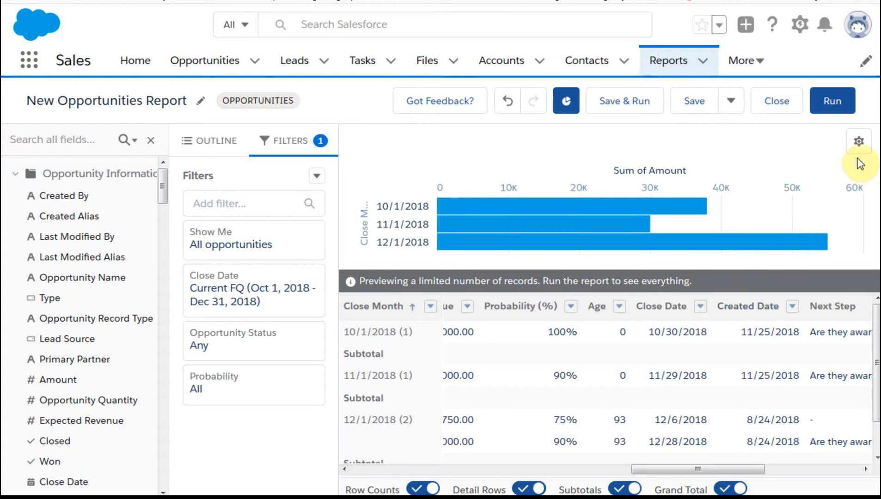
{"action": "left_click", "coordinate": [860, 143]}
{"action": "left_click", "coordinate": [660, 288]}
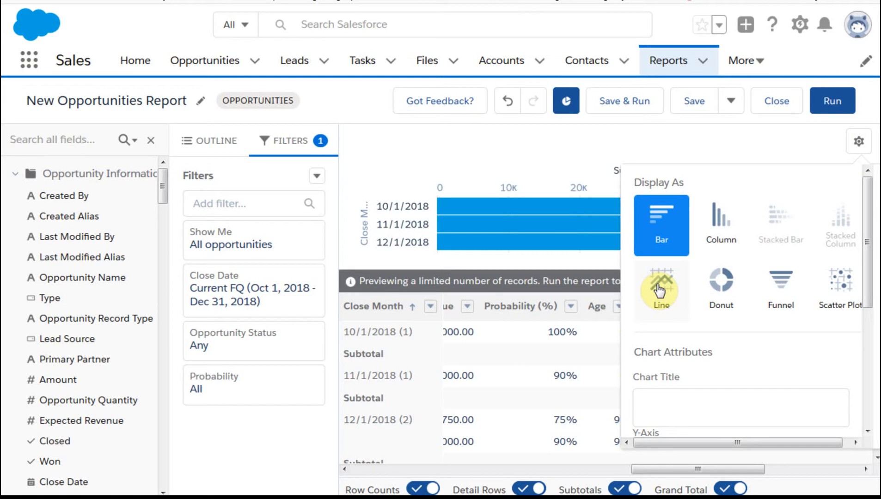
Show a reference line on the chart with a value of 160000.
{"action": "scroll", "coordinate": [762, 343], "scroll_direction": "down", "scroll_amount": 3}
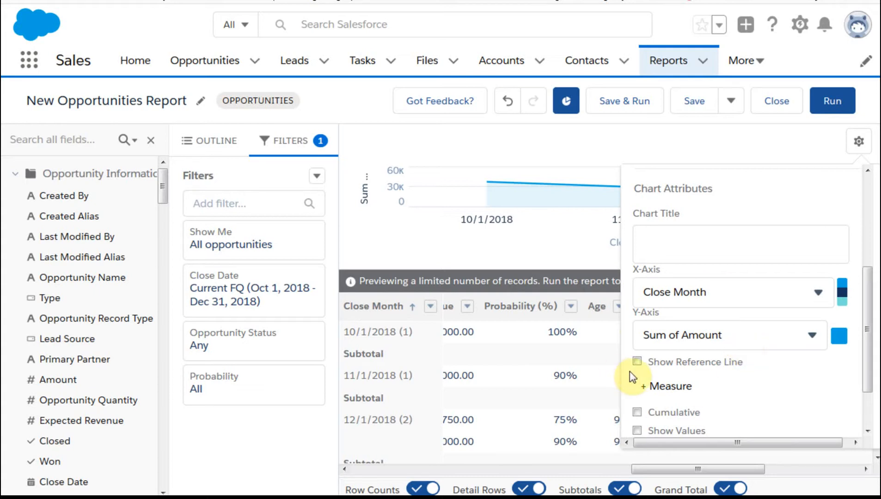
{"action": "left_click", "coordinate": [638, 361]}
{"action": "left_click", "coordinate": [636, 361]}
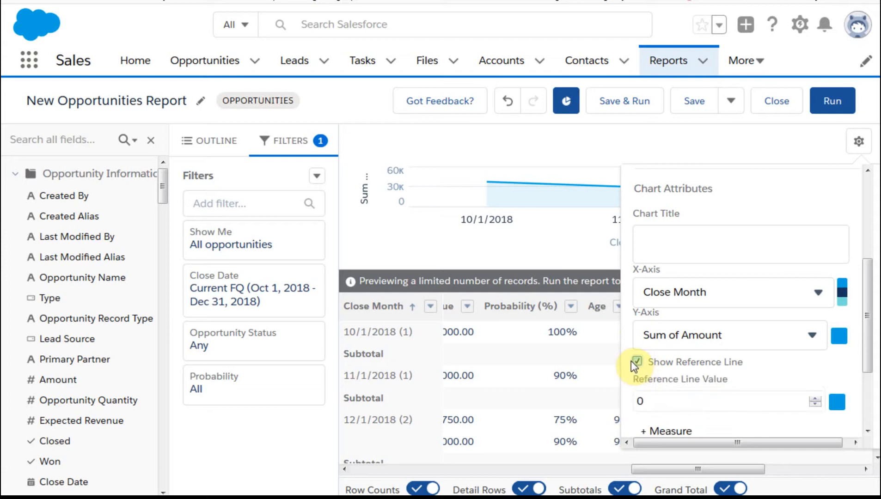
{"action": "left_click", "coordinate": [650, 398]}
{"action": "type", "text": "160000"}
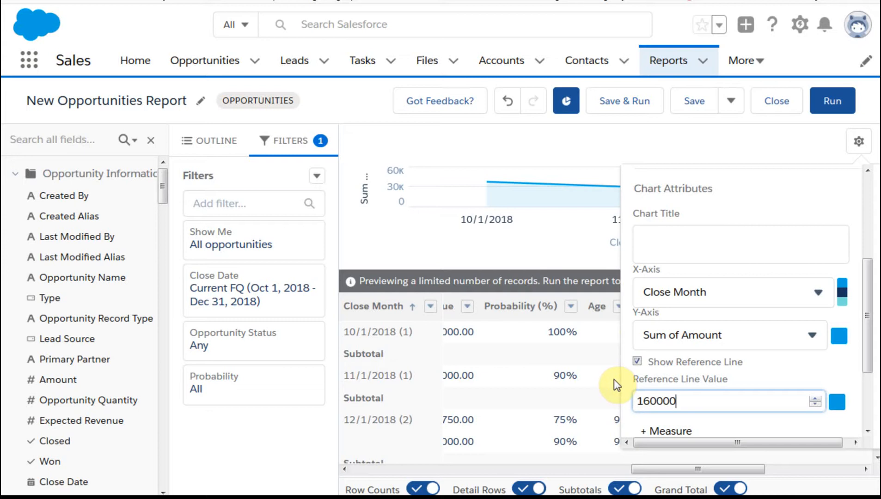
{"action": "left_click", "coordinate": [848, 369]}
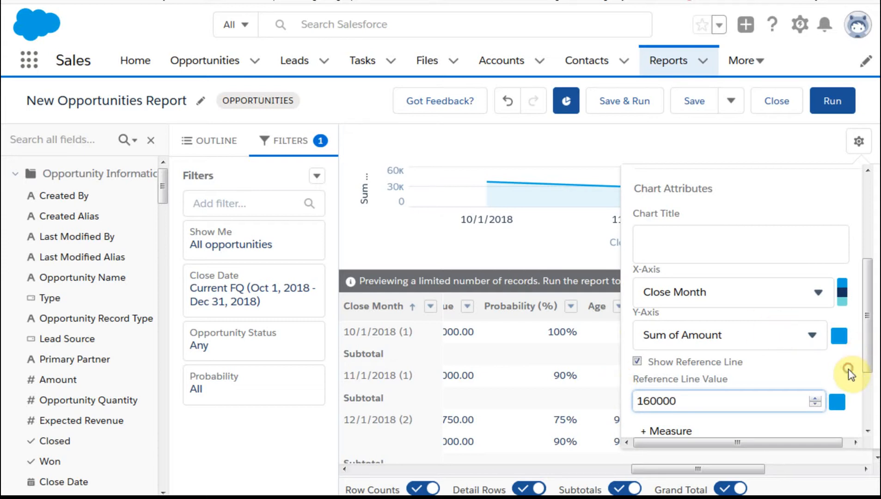
Make the line chart cumulative and close the chart settings.
{"action": "left_click_drag", "start_coordinate": [867, 356], "coordinate": [868, 389]}
{"action": "left_click", "coordinate": [636, 374]}
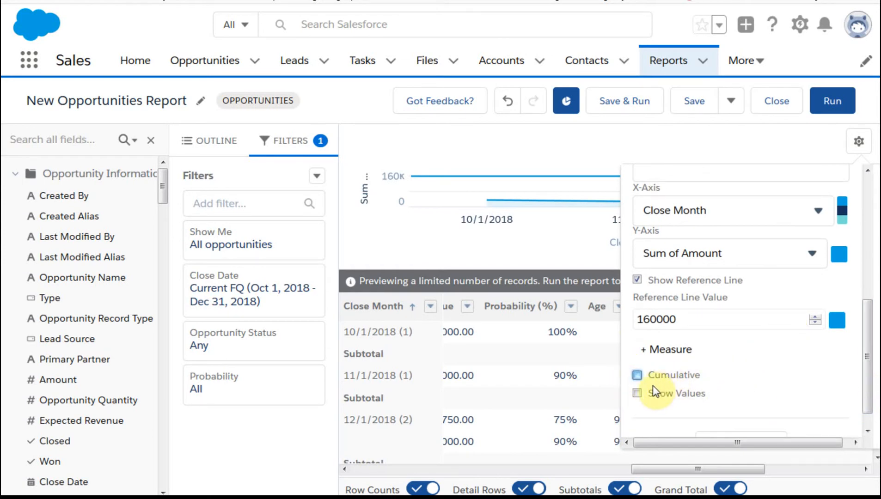
{"action": "left_click", "coordinate": [638, 375]}
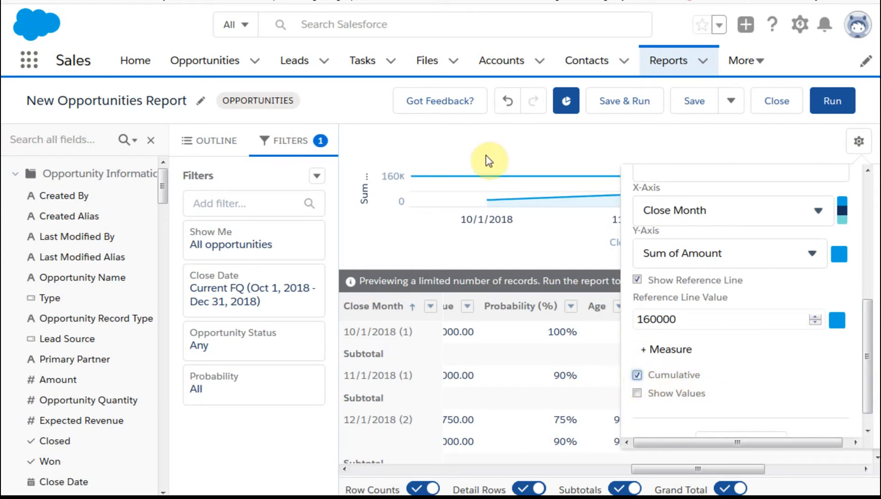
{"action": "left_click", "coordinate": [467, 140]}
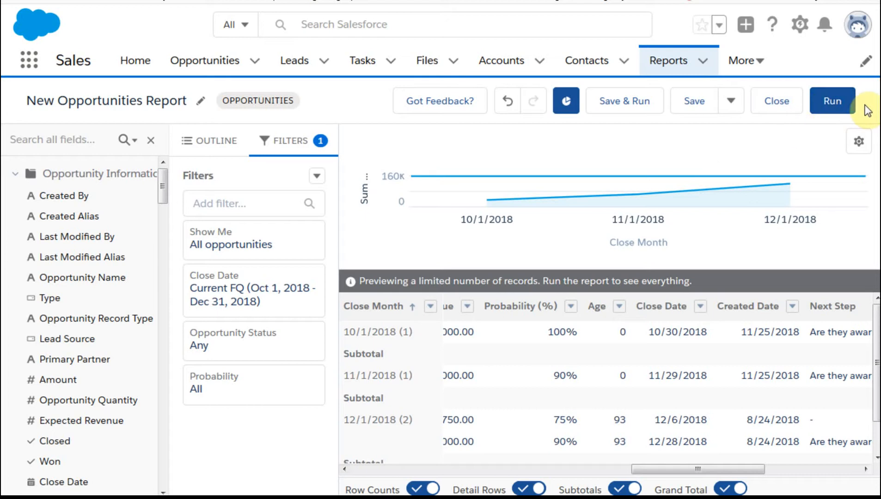
Run the report and start saving it, adding "1." in front of the report name New Opportunities Report.
{"action": "left_click", "coordinate": [840, 102]}
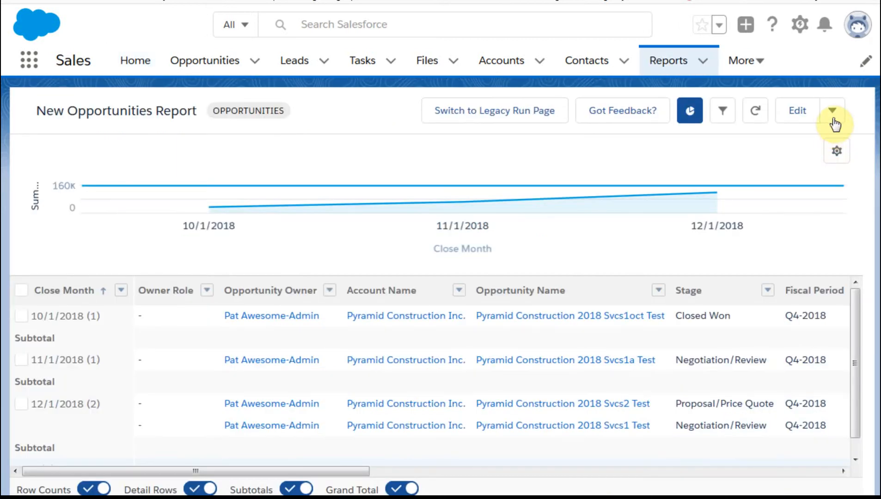
{"action": "left_click", "coordinate": [833, 115]}
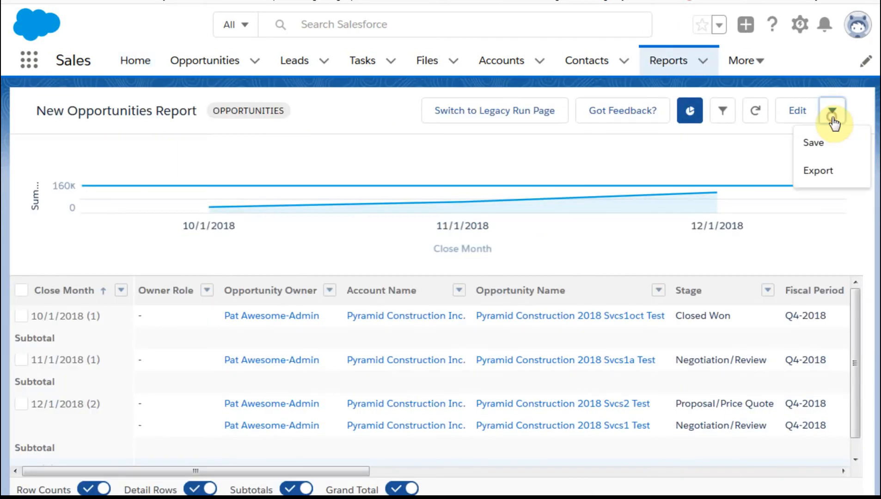
{"action": "left_click", "coordinate": [812, 141]}
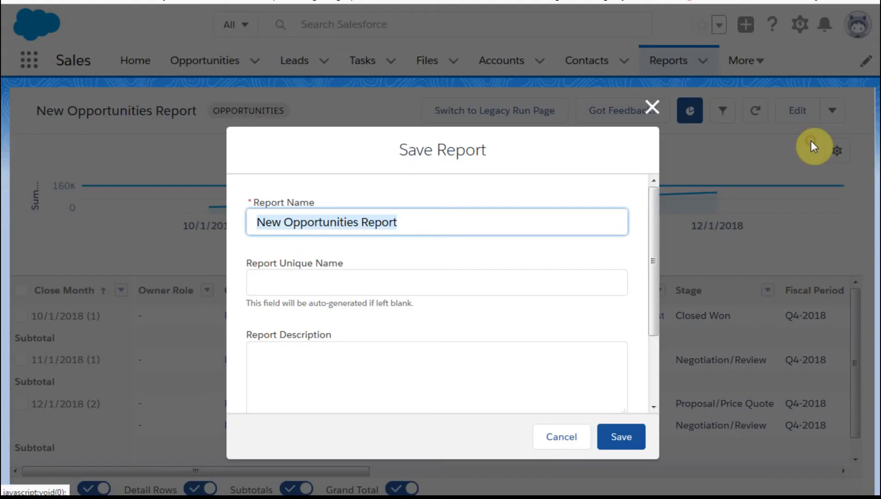
{"action": "left_click", "coordinate": [256, 223]}
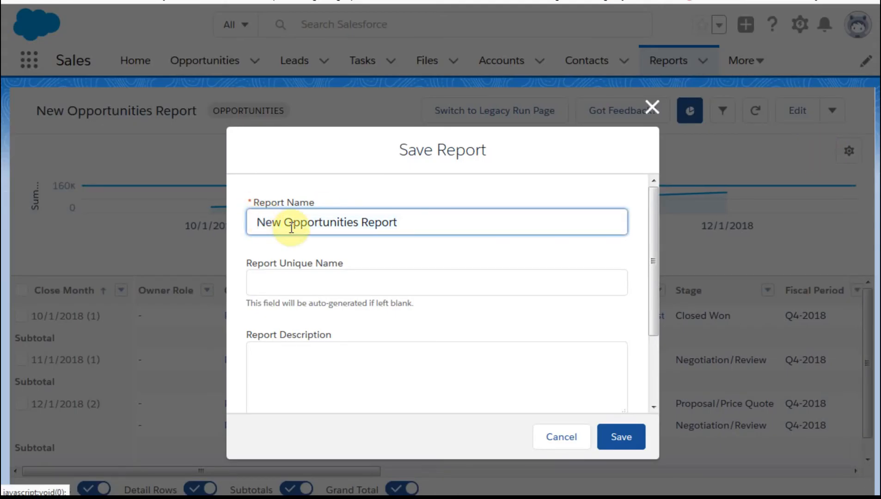
{"action": "type", "text": "1"}
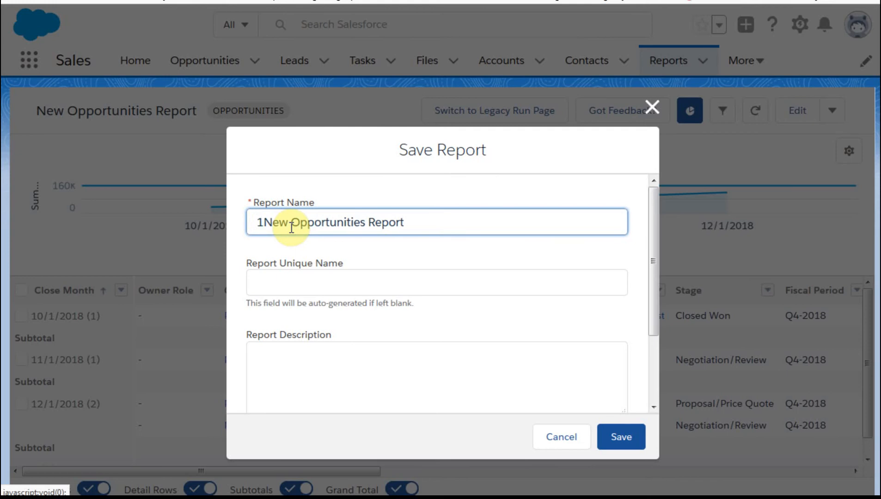
{"action": "type", "text": "."}
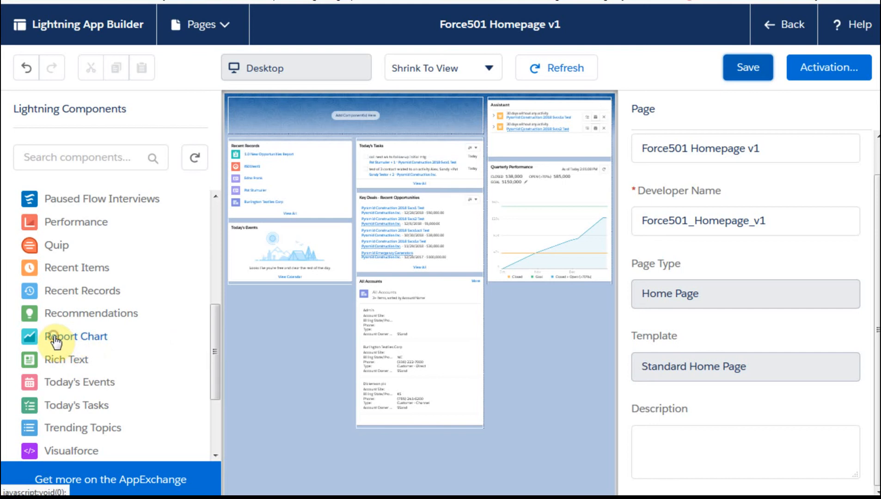
Add a Report Chart component below Quarterly Performance showing 1.0 New Opportunities Report, and save the home page layout.
{"action": "left_click_drag", "start_coordinate": [54, 341], "coordinate": [509, 279]}
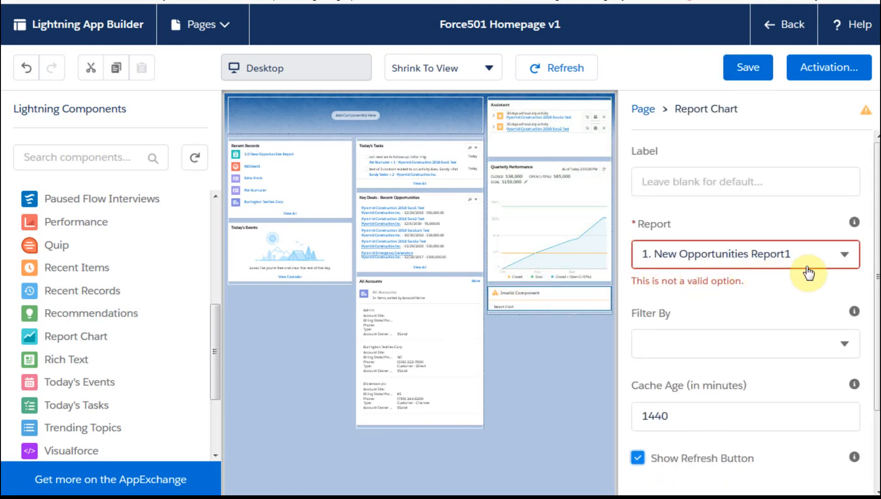
{"action": "left_click", "coordinate": [846, 259]}
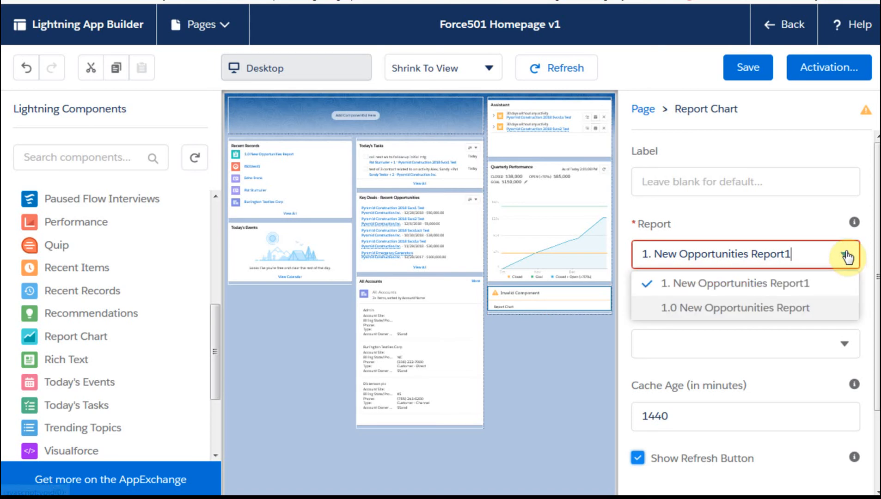
{"action": "left_click", "coordinate": [802, 309]}
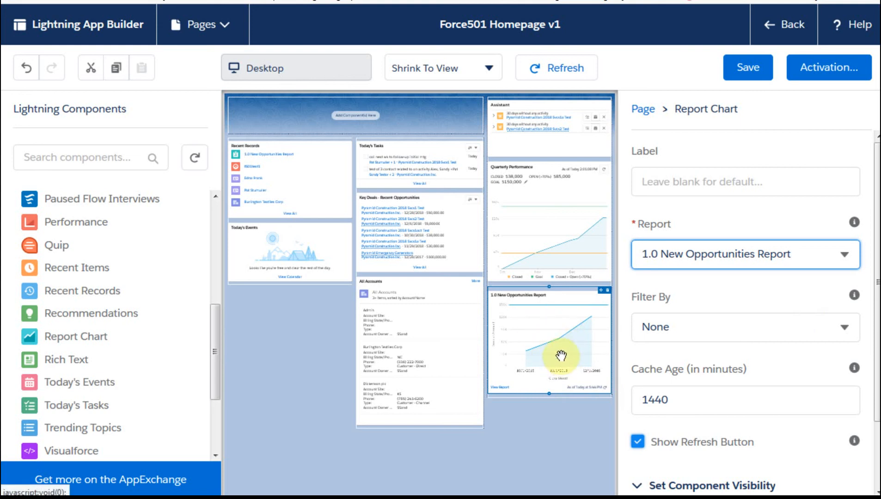
{"action": "left_click", "coordinate": [751, 69]}
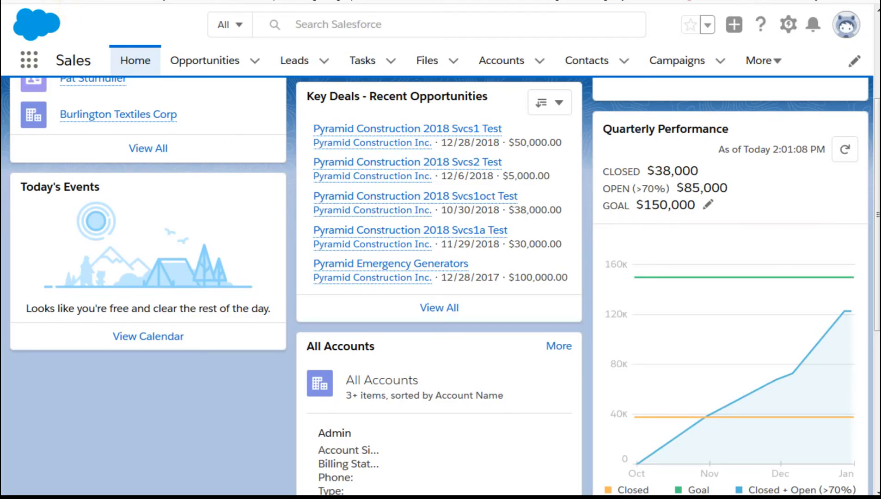
Reload the Sales Home page and view the report chart below Quarterly Performance.
{"action": "left_click", "coordinate": [63, 0]}
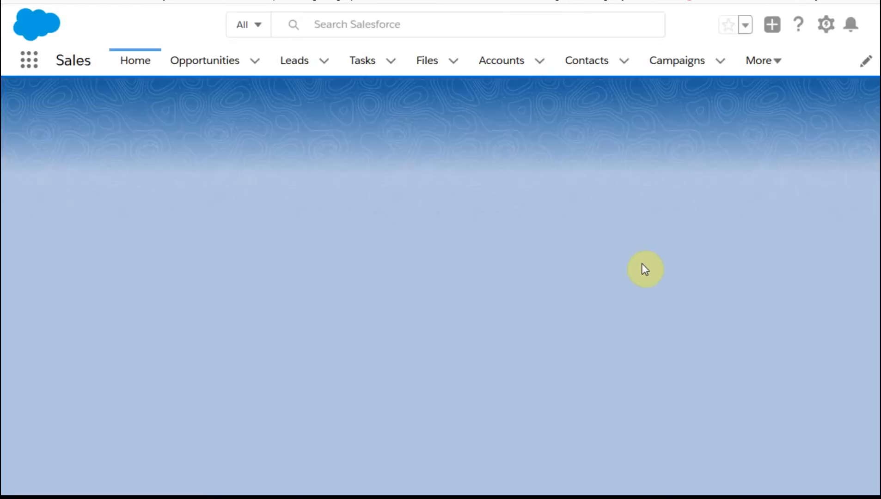
{"action": "scroll", "coordinate": [642, 263], "scroll_direction": "down", "scroll_amount": 5}
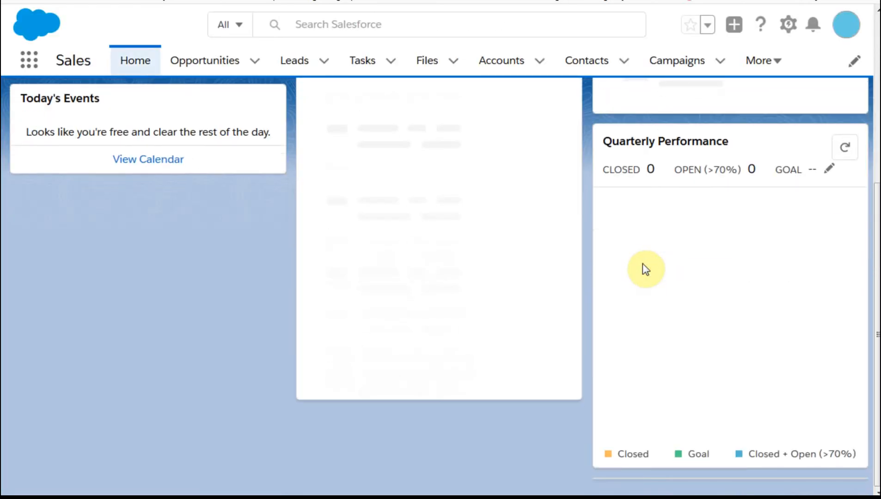
{"action": "scroll", "coordinate": [643, 265], "scroll_direction": "down", "scroll_amount": 5}
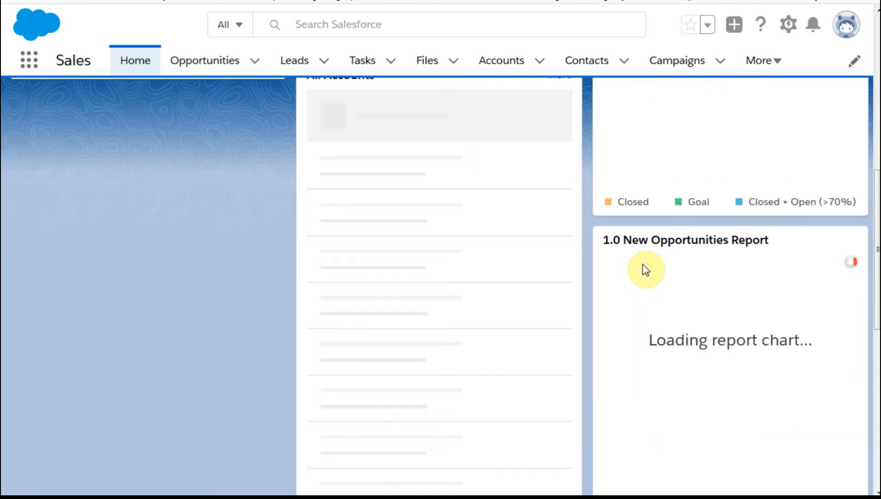
{"action": "scroll", "coordinate": [645, 270], "scroll_direction": "down", "scroll_amount": 1}
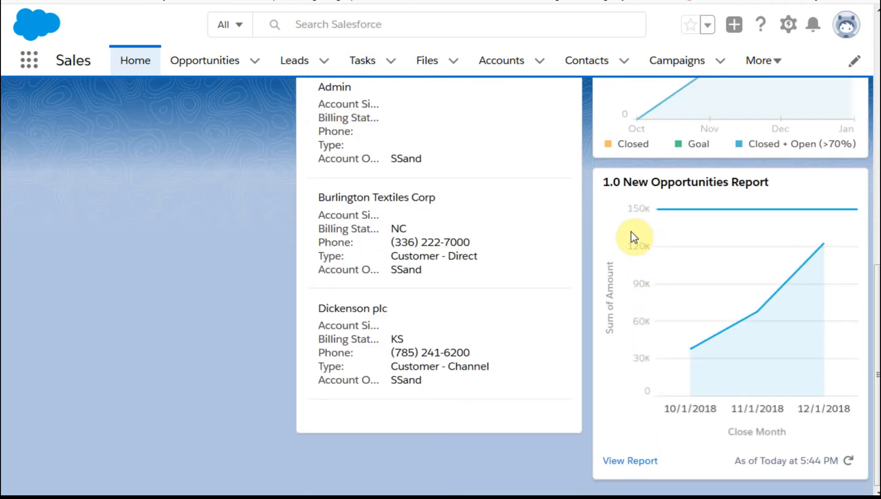